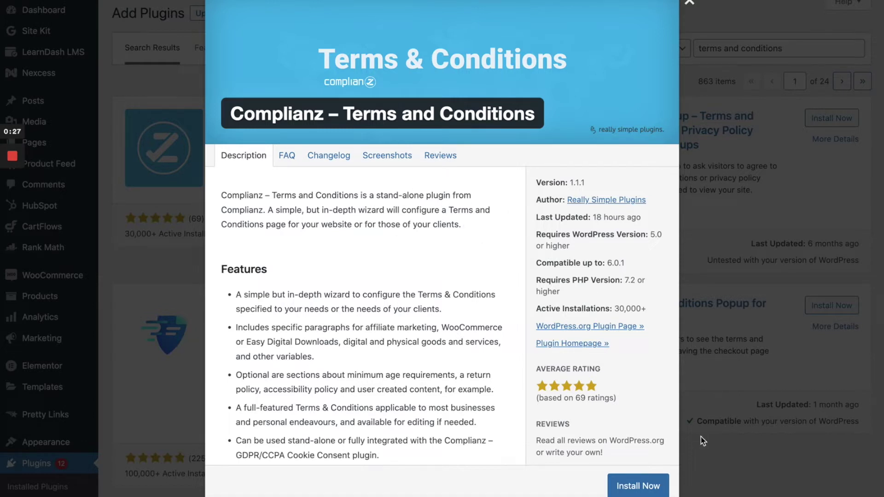
# Install the Complianz – Terms and Conditions plugin and activate it
pyautogui.click(640, 490)
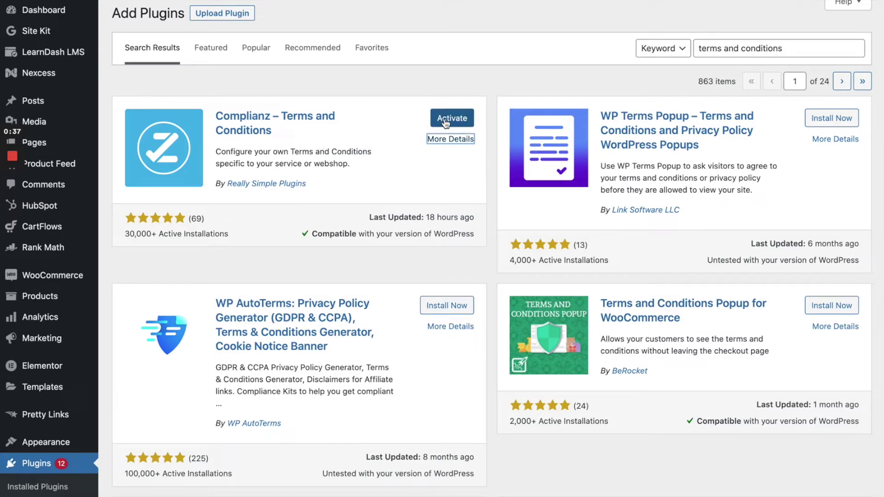
pyautogui.click(445, 120)
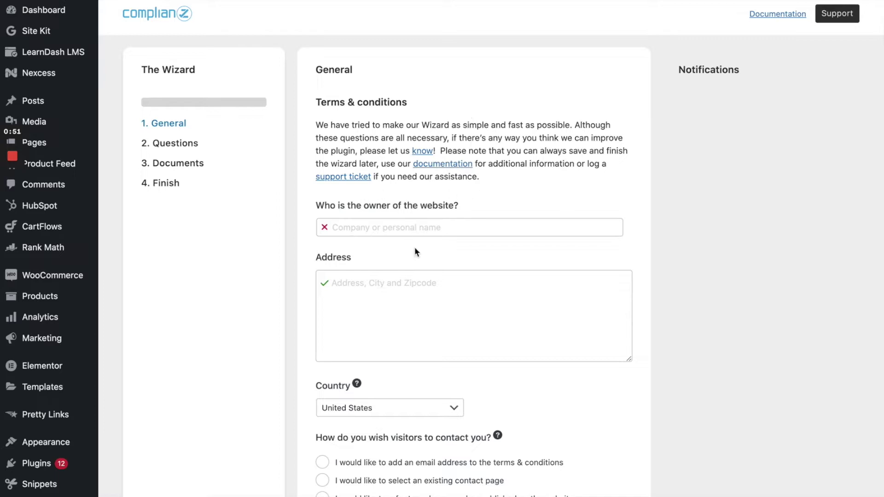
# Enter the website owner's company name and address in the General step
pyautogui.click(424, 233)
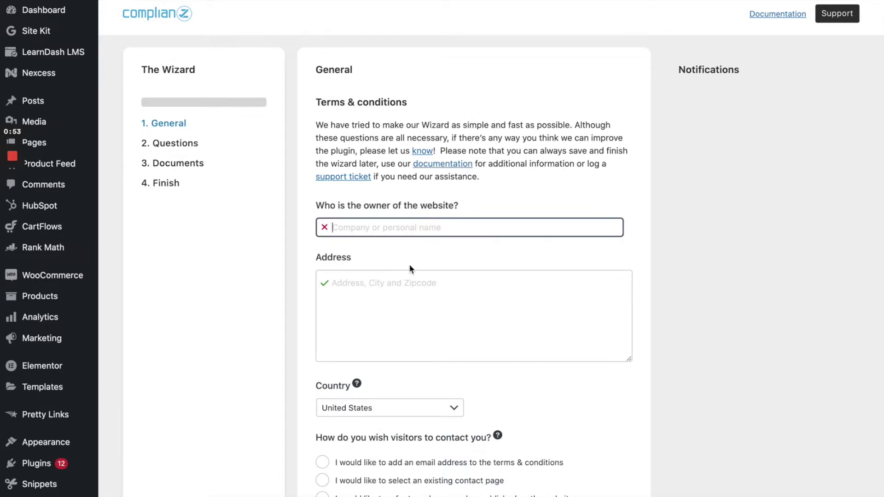
pyautogui.write('Kar')
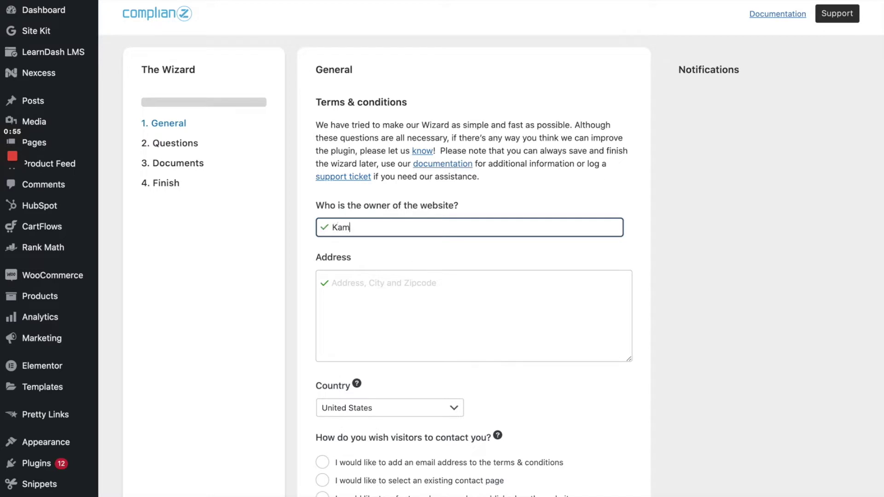
pyautogui.write('men K Holdings, LLC')
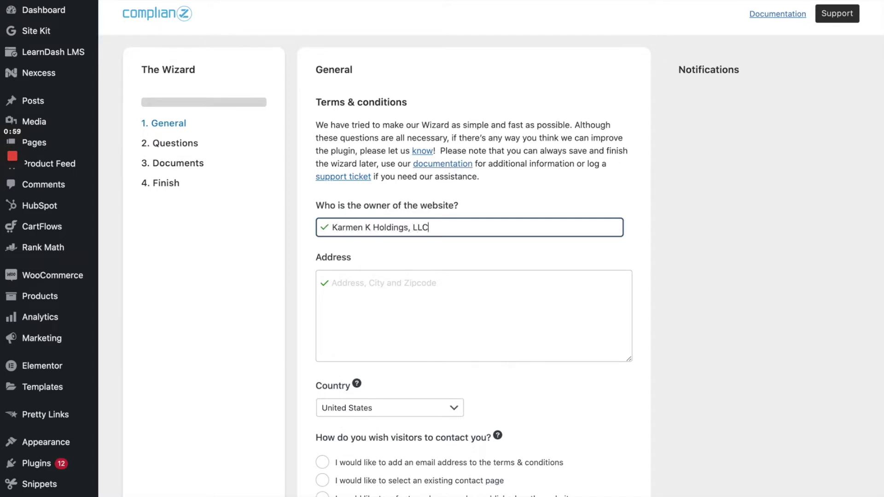
pyautogui.press('Tab')
pyautogui.write('Atla')
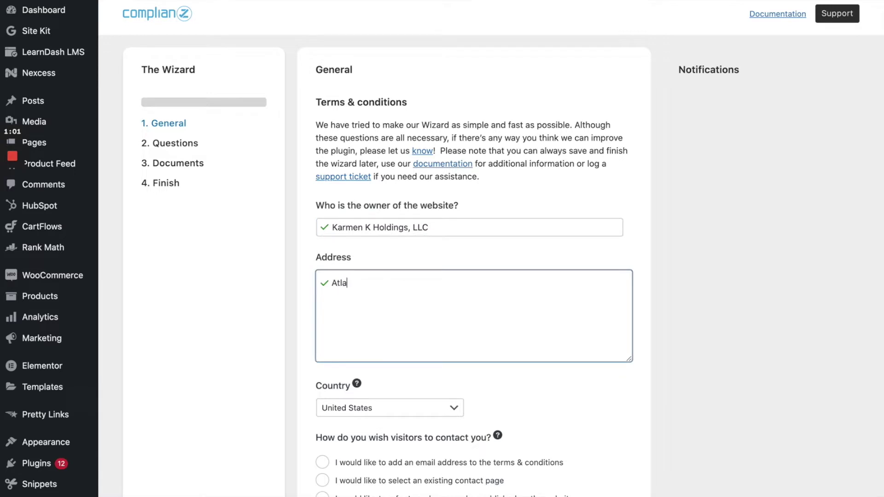
pyautogui.write('nta, GA 30309')
pyautogui.press('Tab')
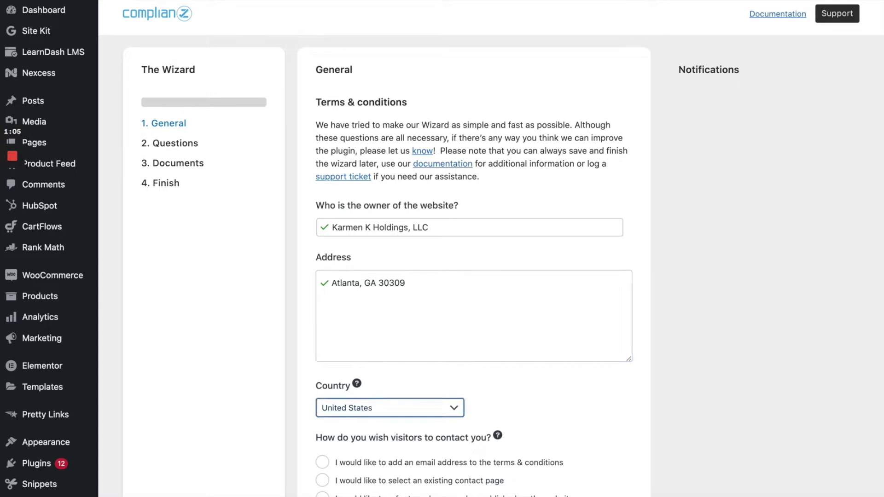
# Choose an existing contact page for visitors and start filling in where disclosures are found
pyautogui.scroll(-2, 416, 274)
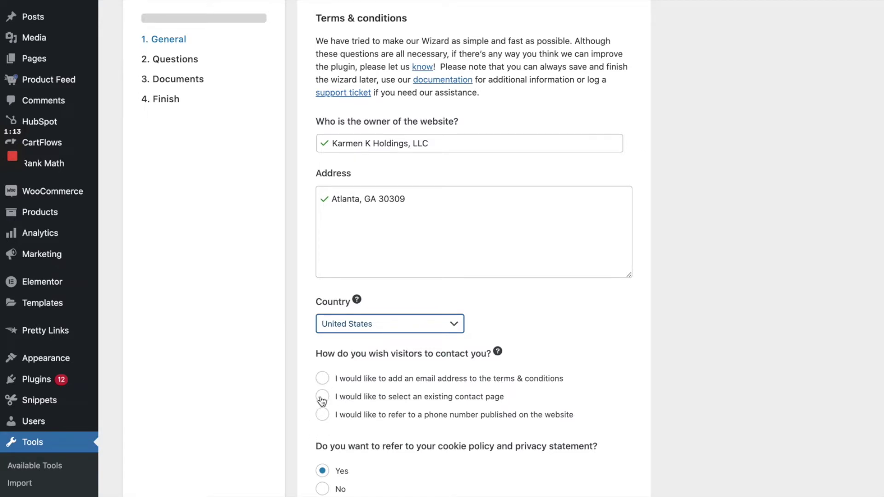
pyautogui.click(324, 399)
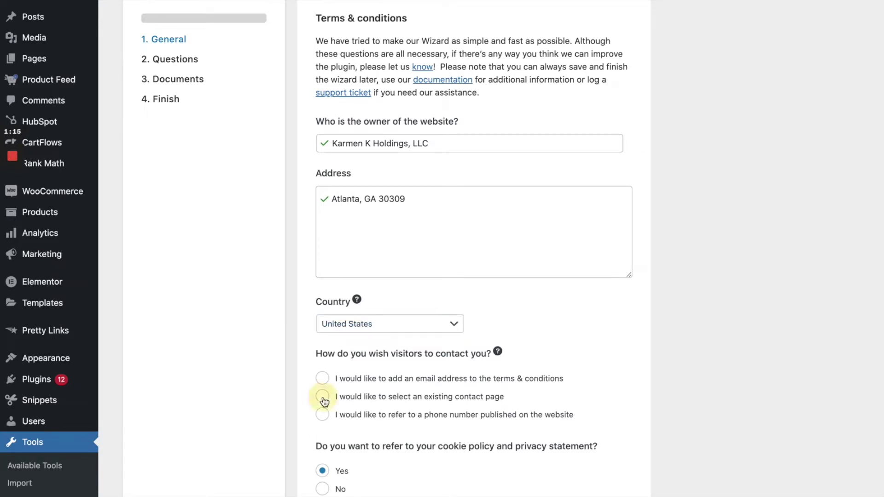
pyautogui.scroll(-2, 323, 398)
pyautogui.scroll(-2, 324, 397)
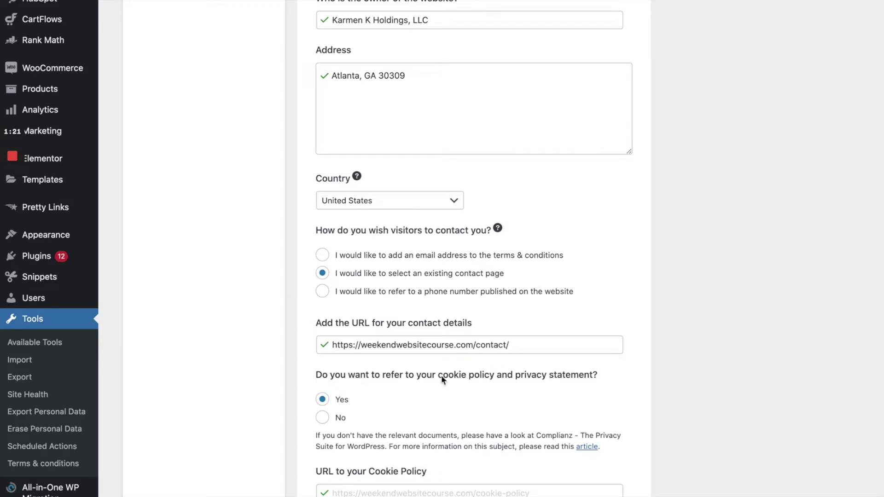
pyautogui.scroll(-3, 414, 393)
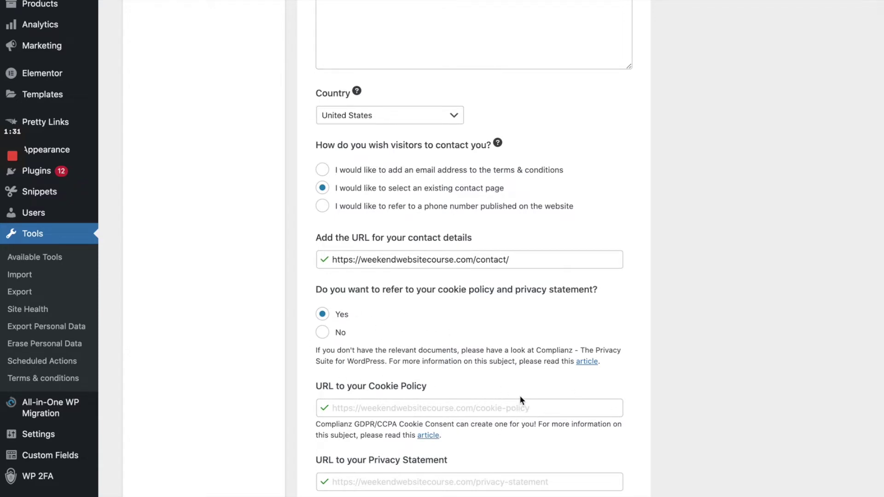
pyautogui.scroll(-4, 511, 400)
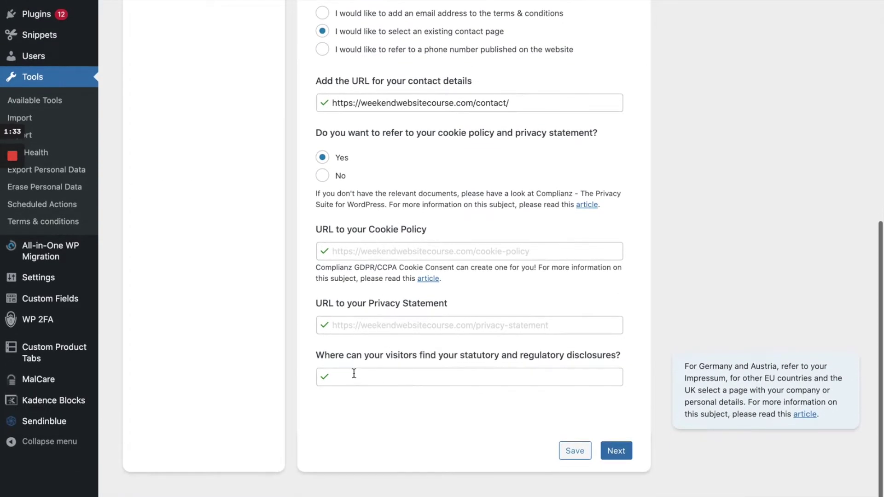
pyautogui.click(437, 384)
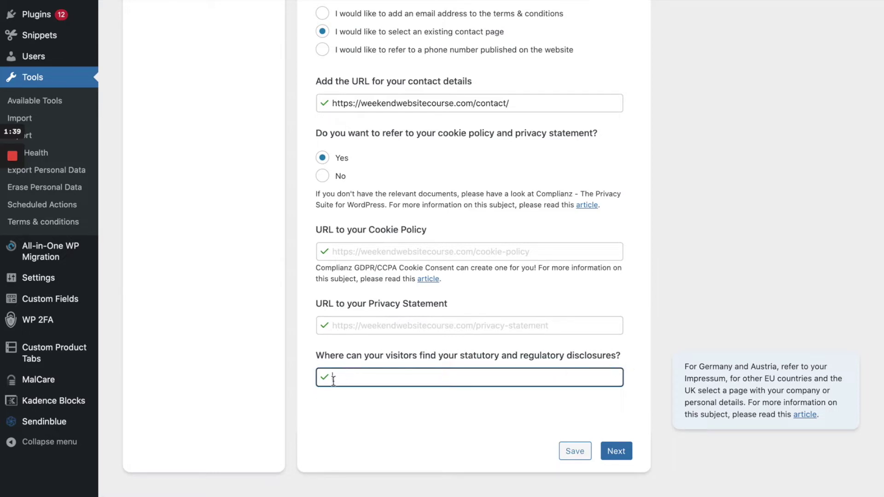
# Answer yes to webshop, account registration, account suspension and affiliate marketing
pyautogui.click(617, 454)
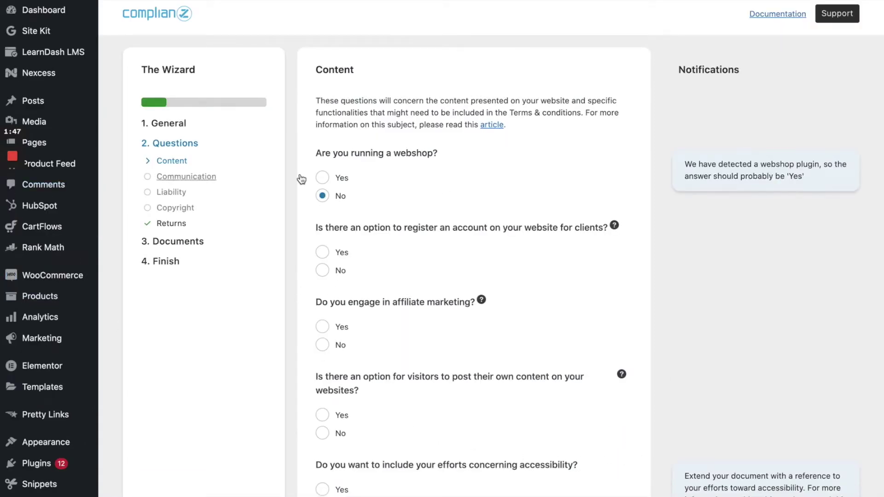
pyautogui.click(322, 178)
pyautogui.click(341, 252)
pyautogui.scroll(-1, 350, 267)
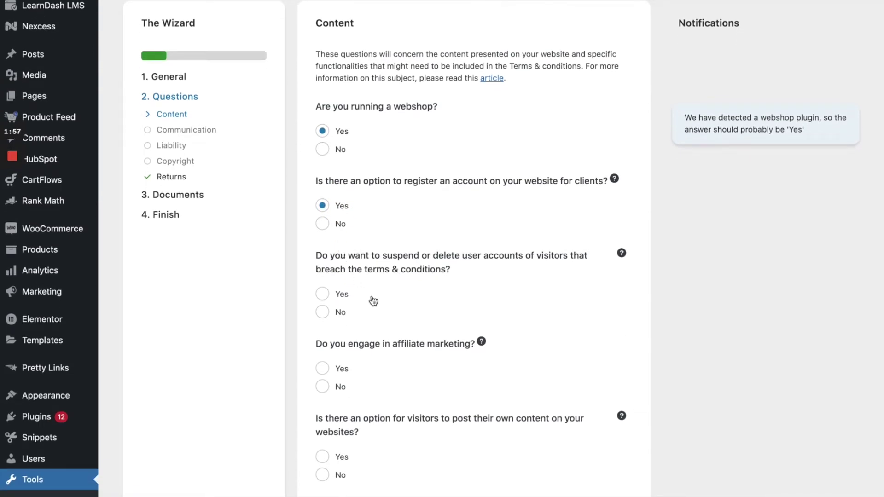
pyautogui.click(323, 294)
pyautogui.scroll(-2, 328, 295)
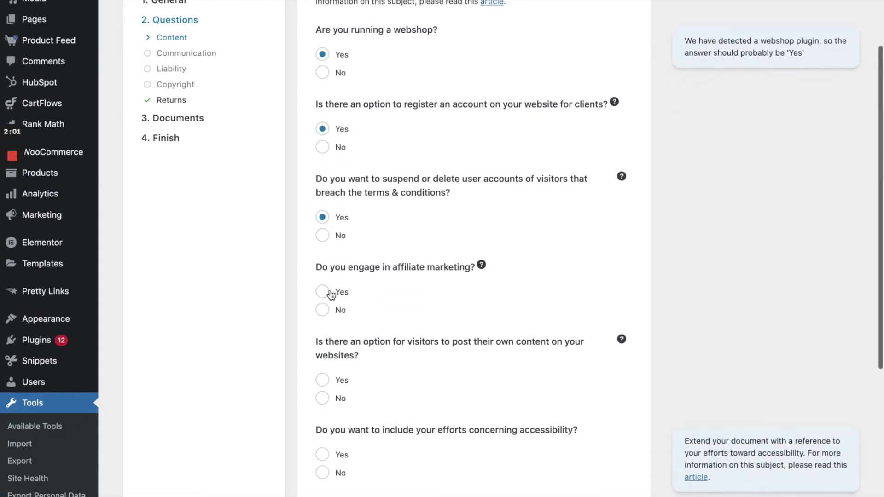
pyautogui.click(323, 292)
# Answer no to visitor content, yes to accessibility, no to minors, and continue
pyautogui.scroll(-2, 336, 298)
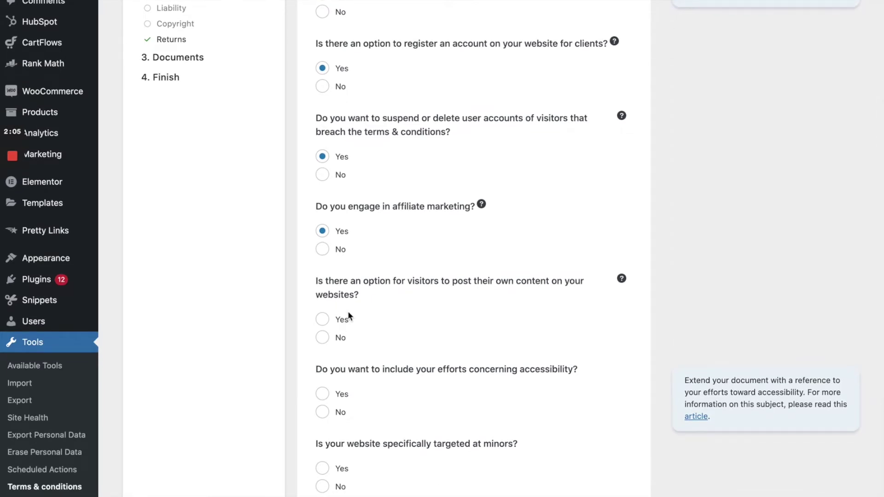
pyautogui.click(322, 339)
pyautogui.scroll(-2, 324, 342)
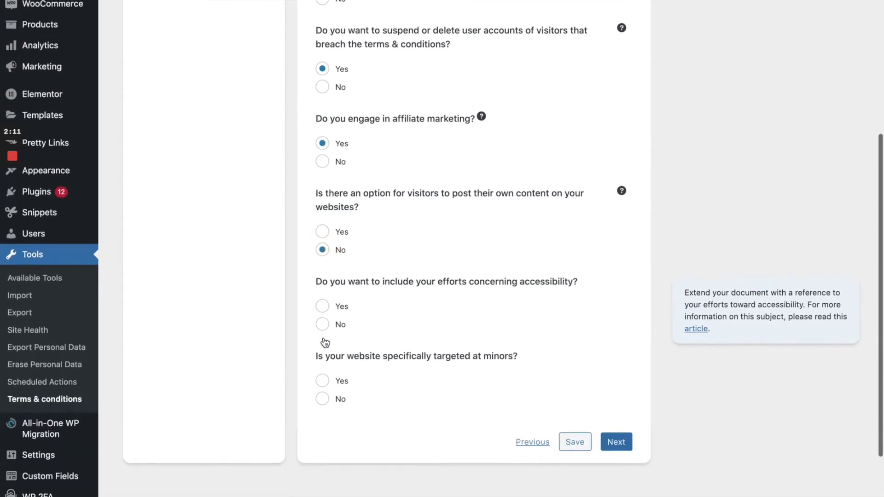
pyautogui.scroll(-1, 325, 342)
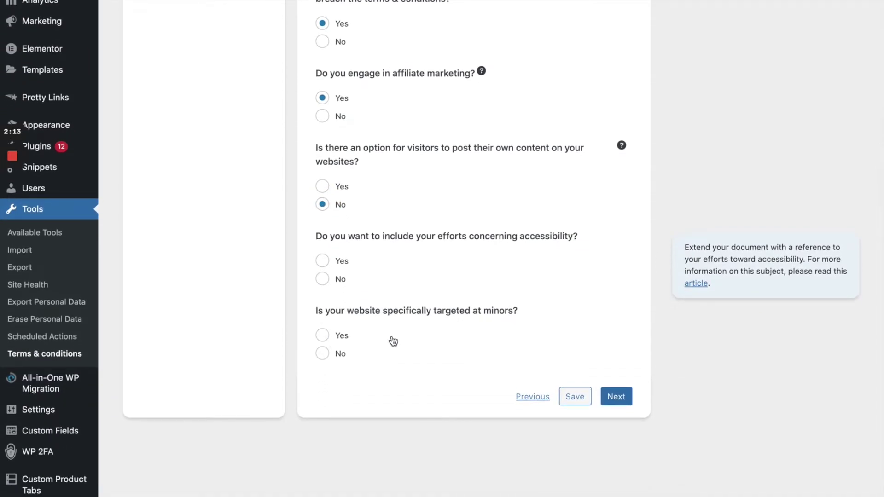
pyautogui.click(322, 260)
pyautogui.click(321, 354)
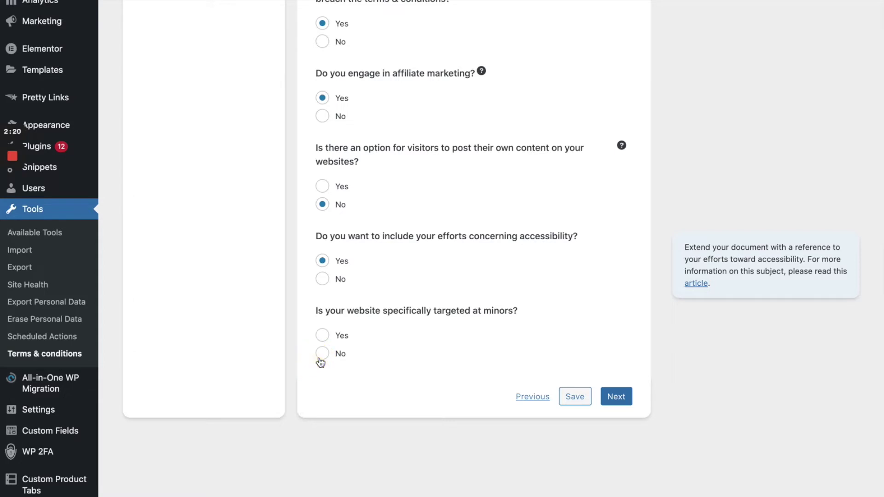
pyautogui.click(617, 397)
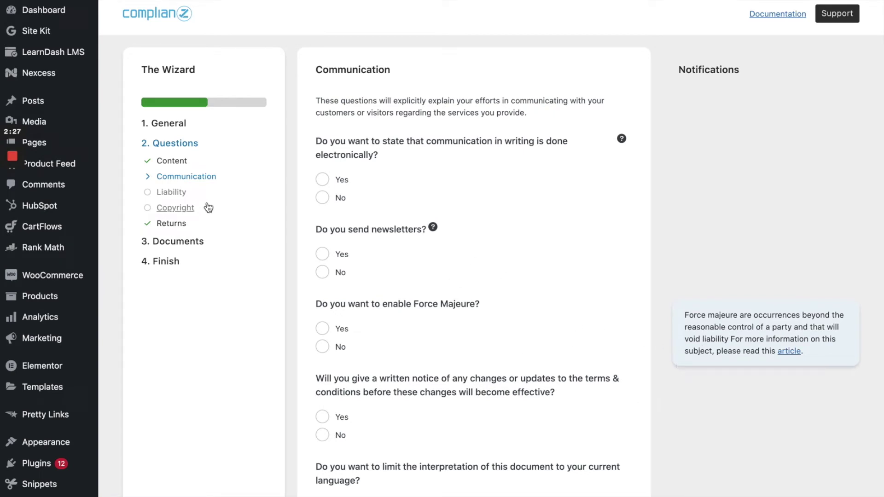
# Answer yes to electronic communication, newsletters and Force Majeure, no to written notice of changes
pyautogui.click(331, 181)
pyautogui.click(322, 254)
pyautogui.click(323, 329)
pyautogui.scroll(-2, 462, 305)
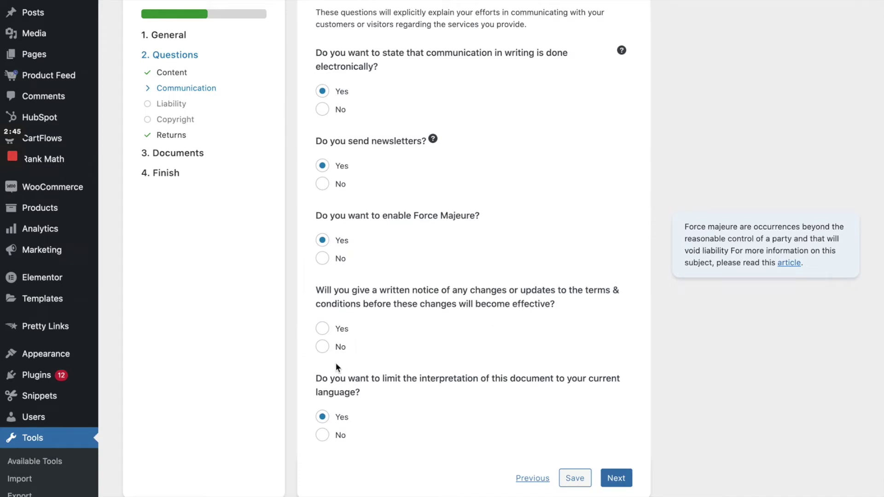
pyautogui.click(323, 348)
pyautogui.scroll(-3, 589, 377)
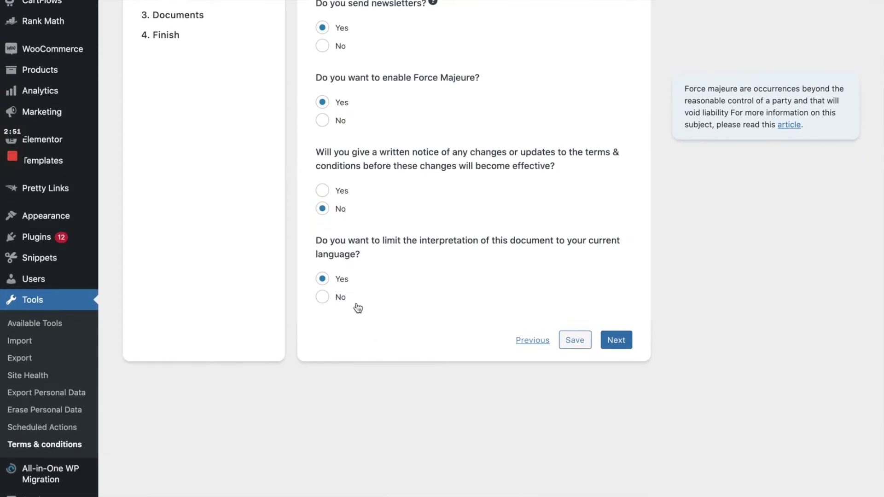
pyautogui.click(625, 340)
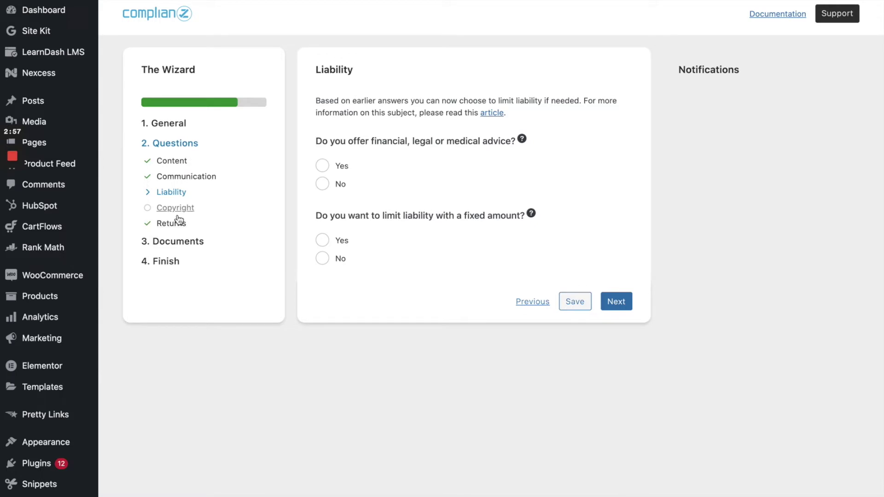
# Answer no to giving financial, legal or medical advice and no to a fixed-amount liability limit
pyautogui.scroll(-1, 315, 167)
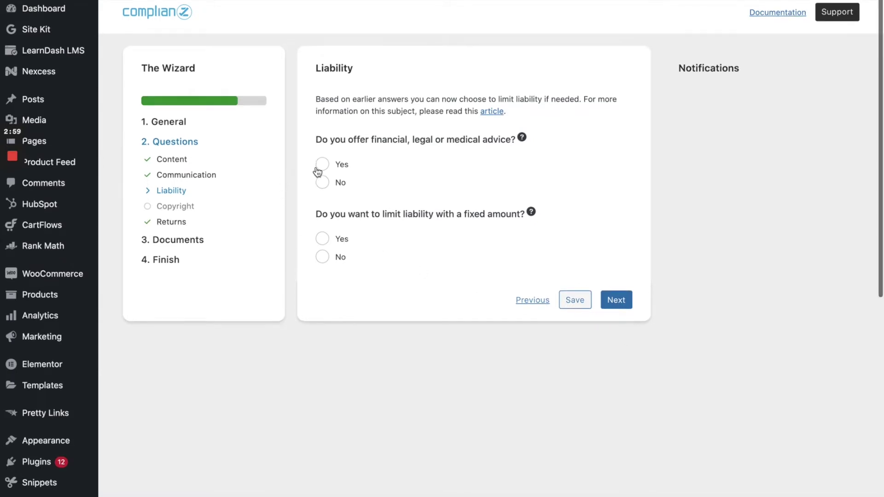
pyautogui.click(326, 184)
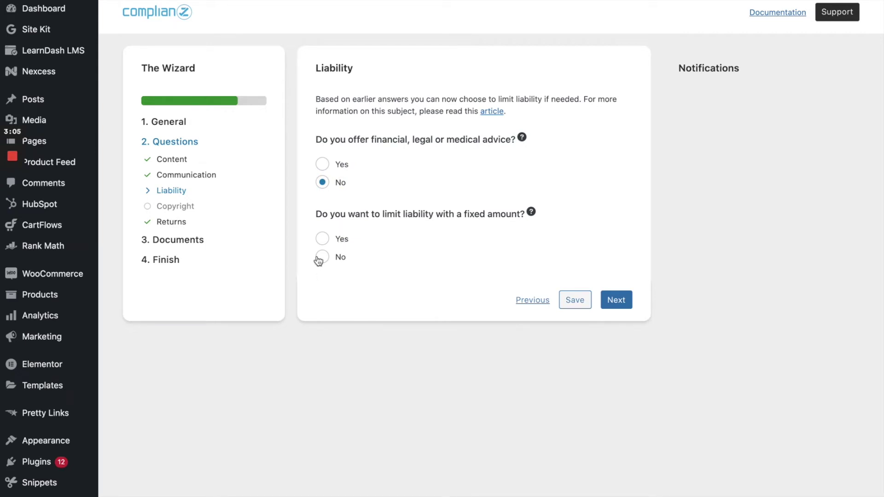
pyautogui.click(324, 240)
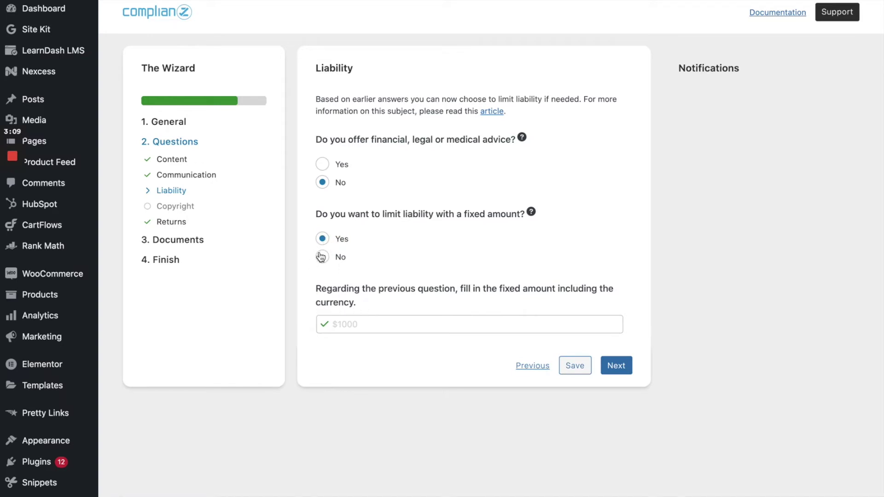
pyautogui.click(323, 257)
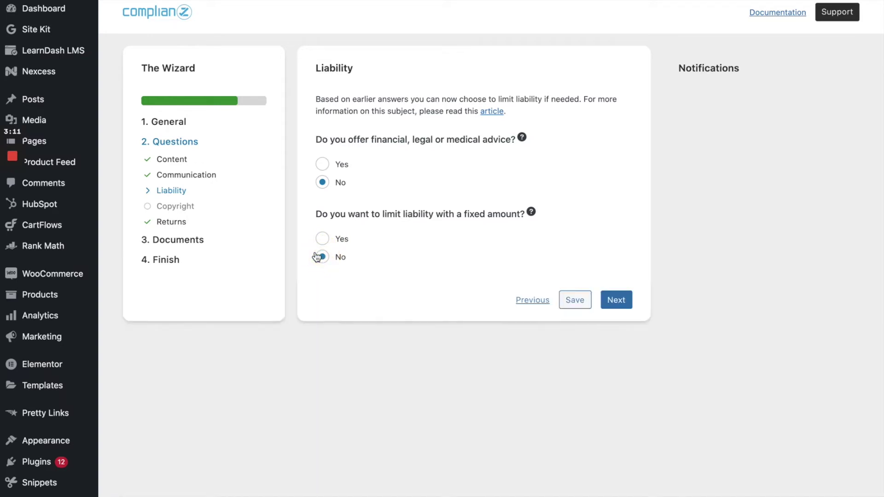
pyautogui.click(617, 300)
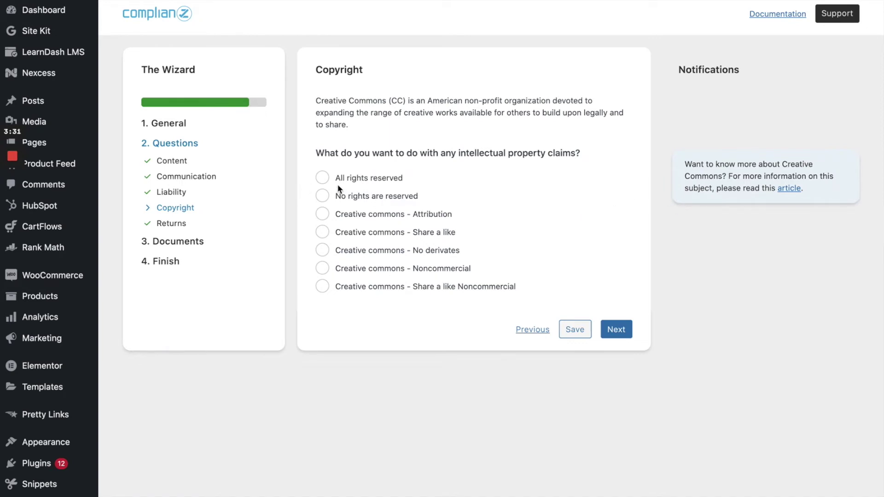
# Choose 'All rights reserved' for intellectual property and answer no to offering returns
pyautogui.click(323, 178)
pyautogui.click(616, 329)
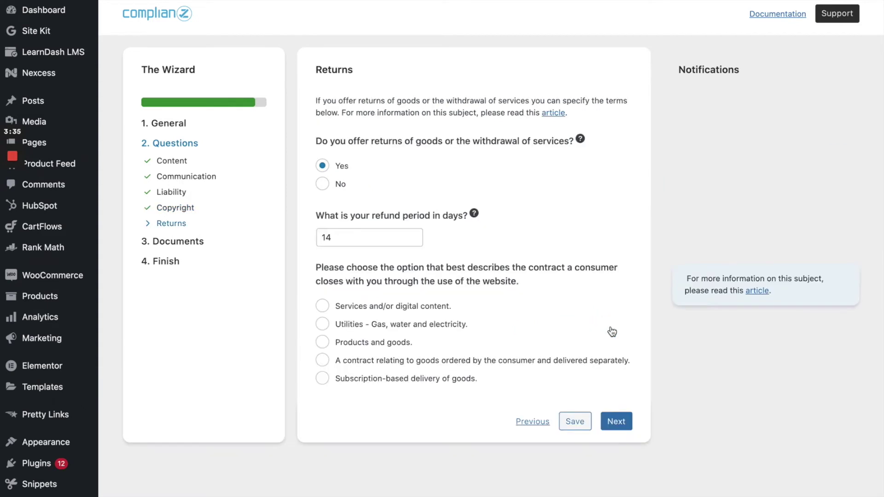
pyautogui.click(322, 183)
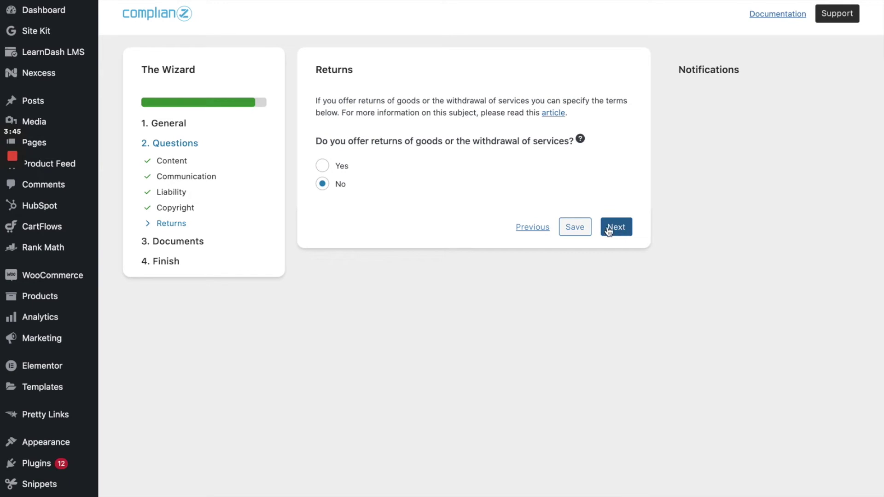
pyautogui.click(622, 232)
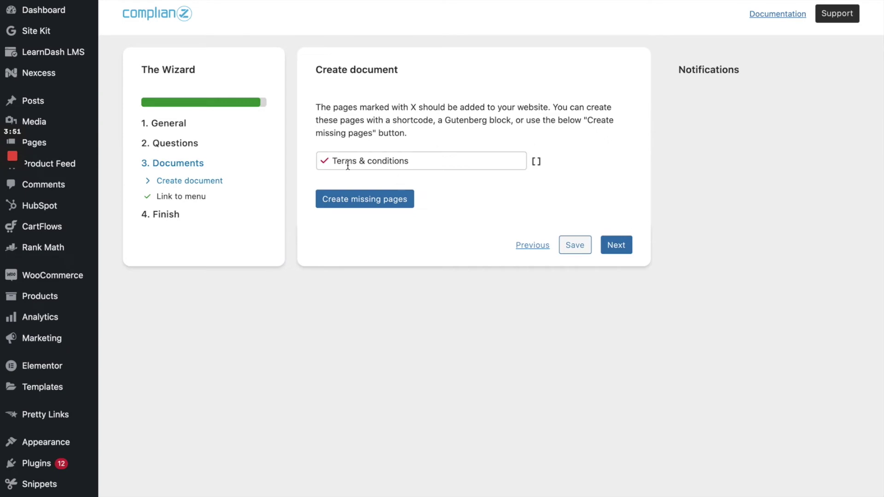
# Change the page title to 'Terms & Conditions' and create the missing page
pyautogui.moveTo(373, 160); pyautogui.dragTo(368, 162)
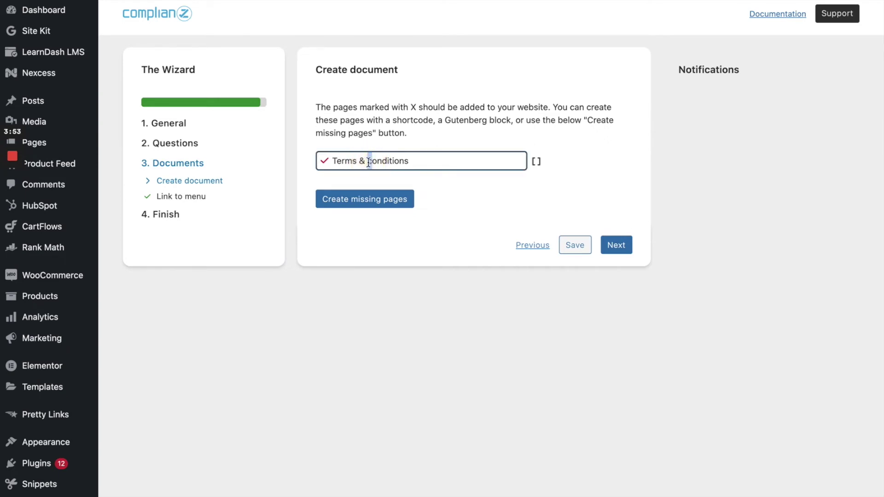
pyautogui.write('C')
pyautogui.click(503, 197)
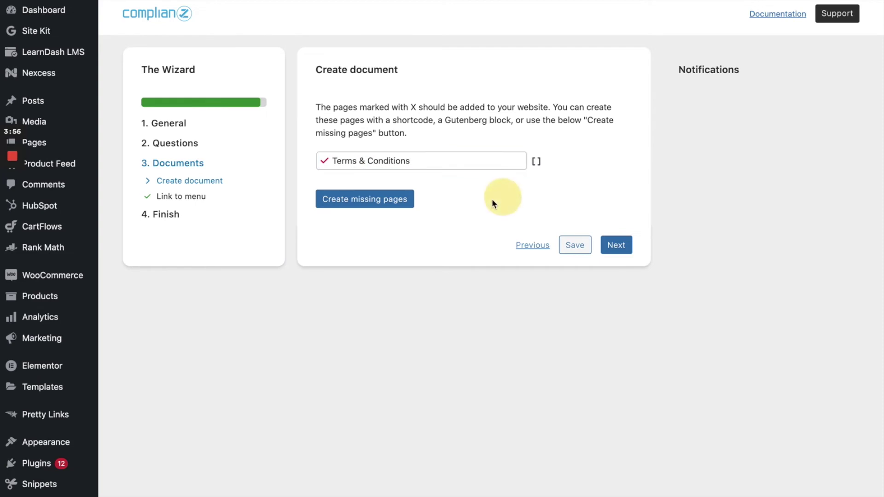
pyautogui.click(386, 203)
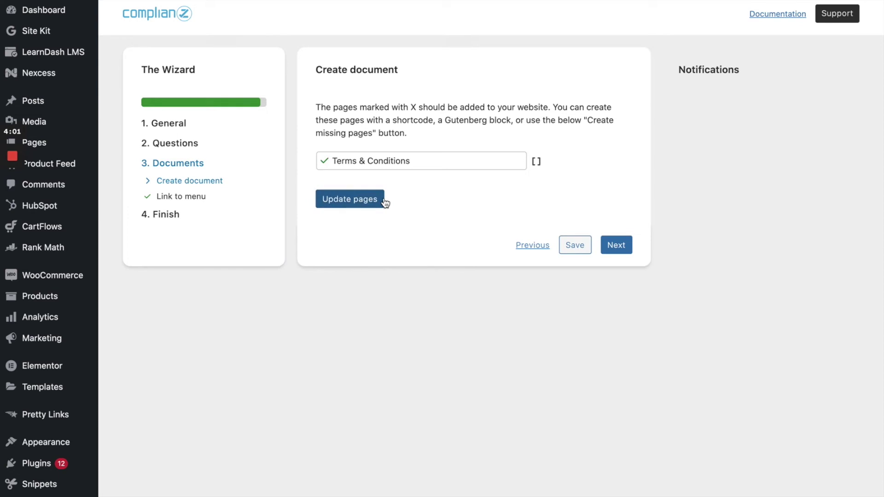
pyautogui.click(625, 249)
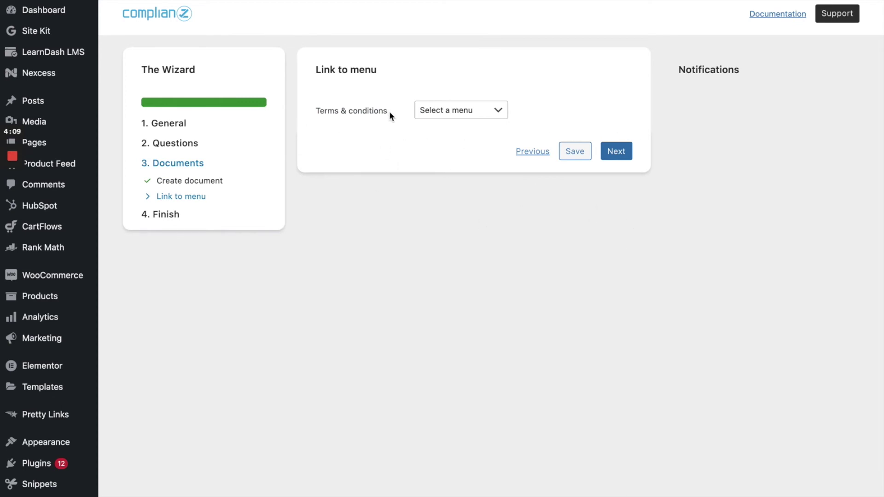
# Choose Footer Menu for the Terms & conditions link and finish the wizard
pyautogui.click(461, 114)
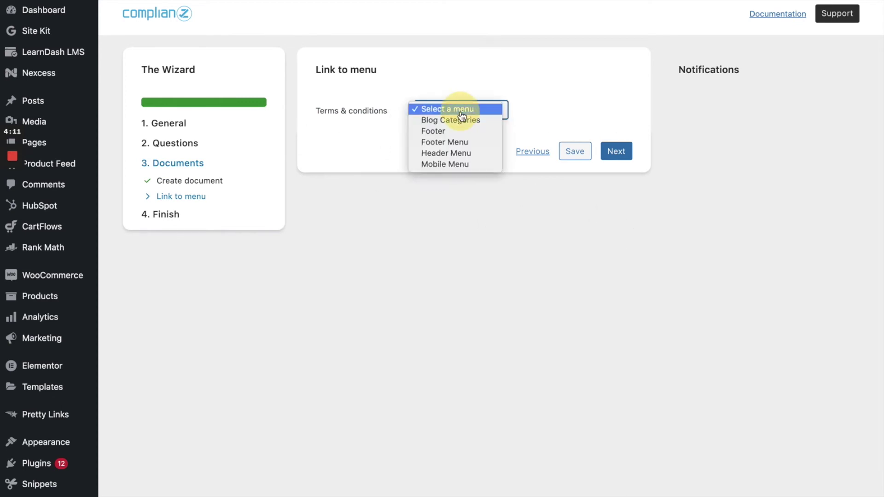
pyautogui.click(467, 145)
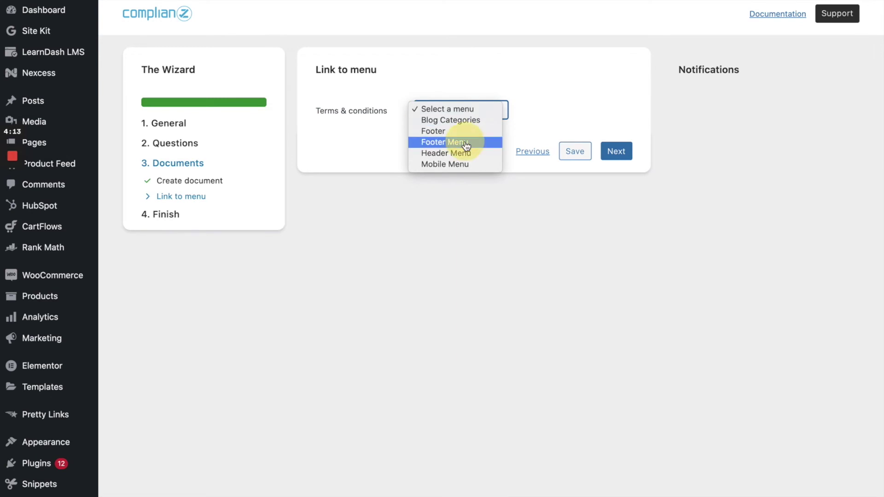
pyautogui.click(625, 154)
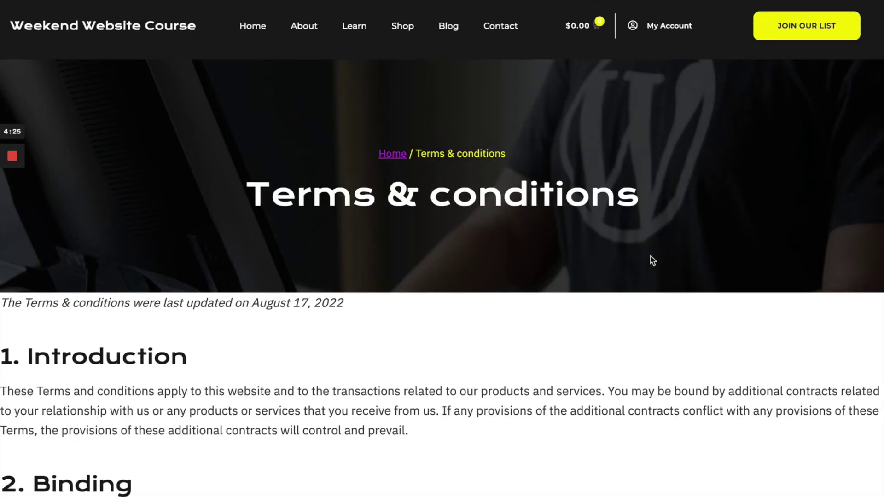
# Scroll the live Terms & conditions page down to the Contact information and Download sections
pyautogui.scroll(-2, 615, 255)
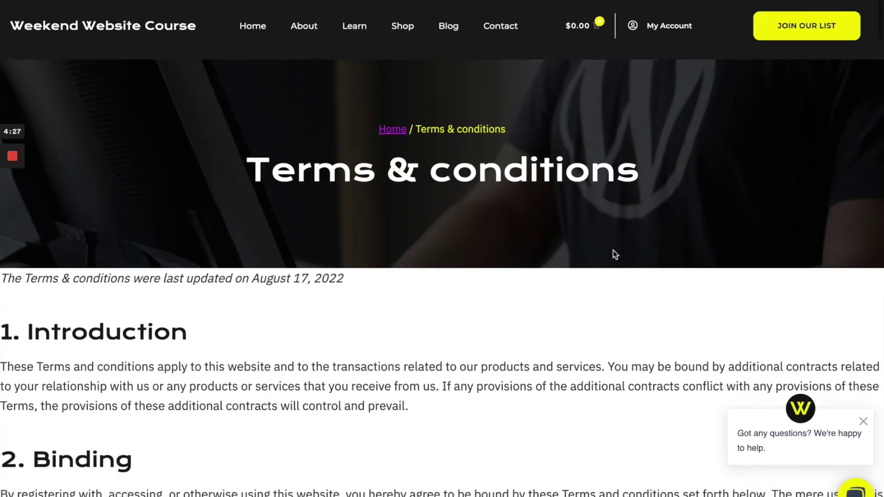
pyautogui.scroll(-1, 614, 255)
pyautogui.scroll(-2, 614, 253)
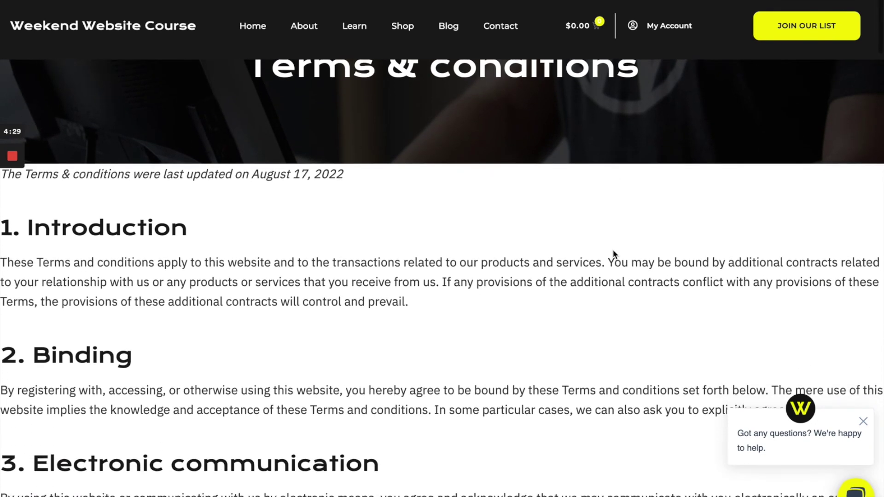
pyautogui.scroll(3, 614, 252)
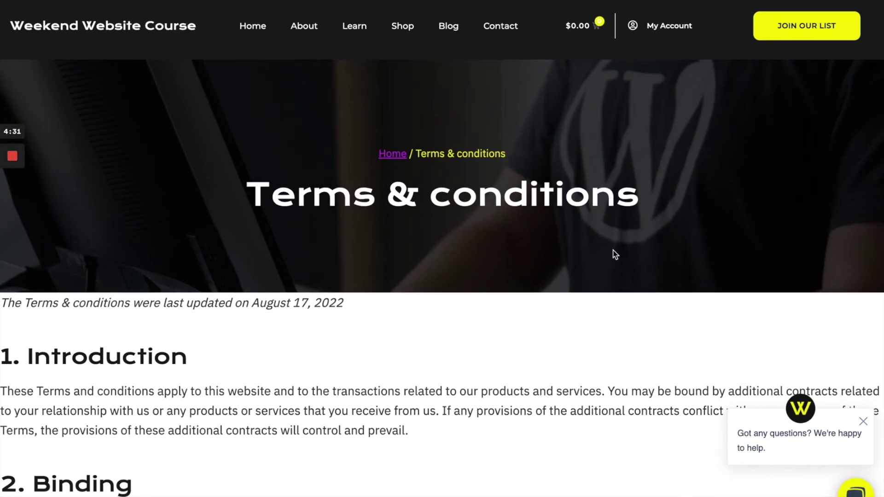
pyautogui.scroll(-5, 614, 253)
pyautogui.scroll(-3, 613, 249)
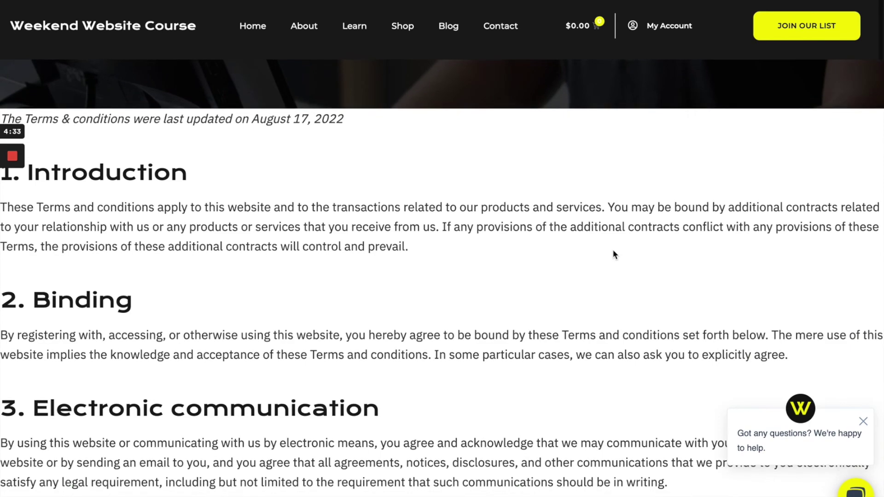
pyautogui.scroll(-10, 613, 254)
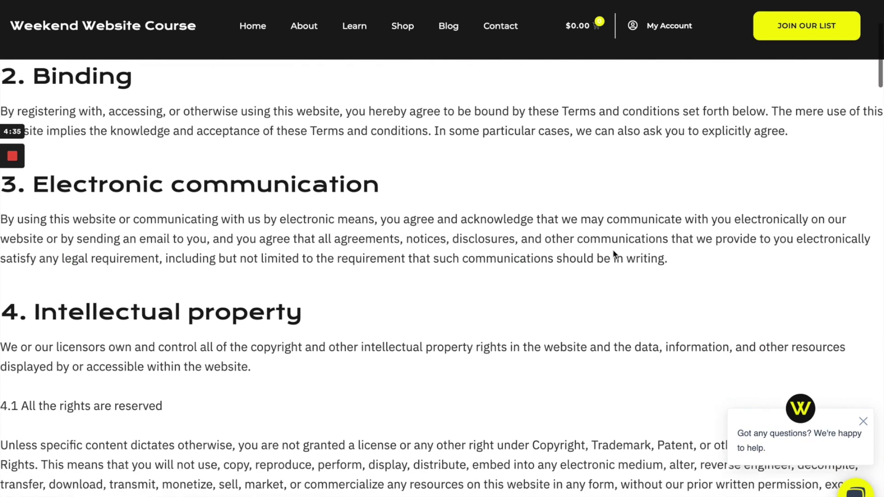
pyautogui.scroll(-8, 613, 249)
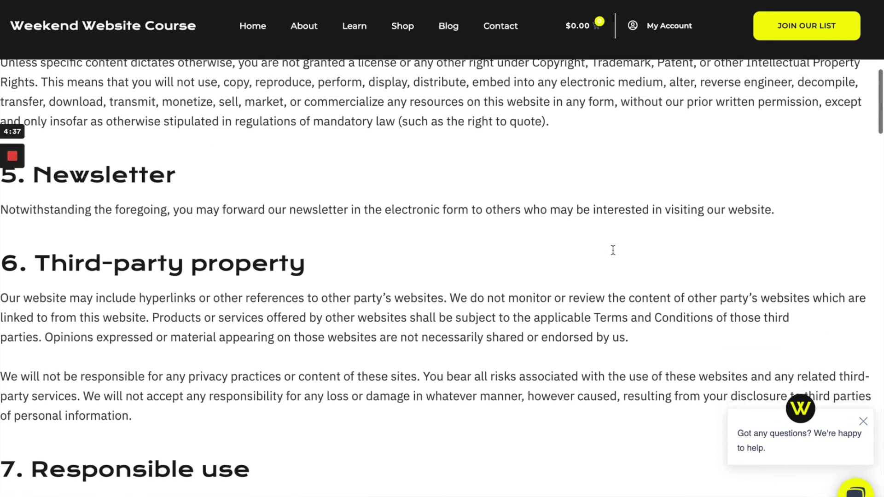
pyautogui.scroll(-13, 612, 250)
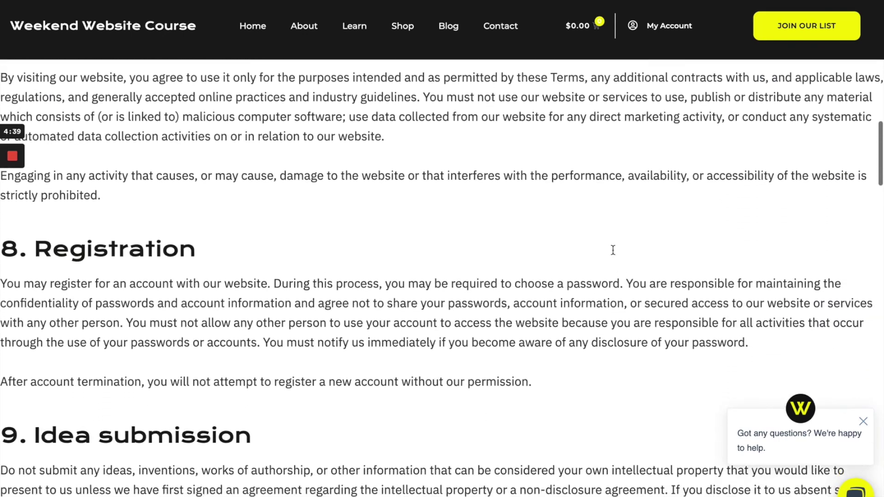
pyautogui.scroll(-17, 613, 250)
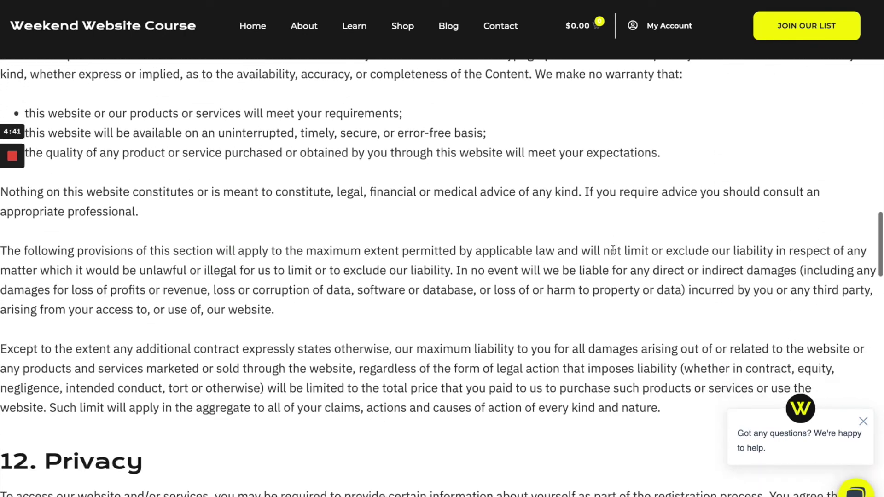
pyautogui.scroll(-16, 613, 250)
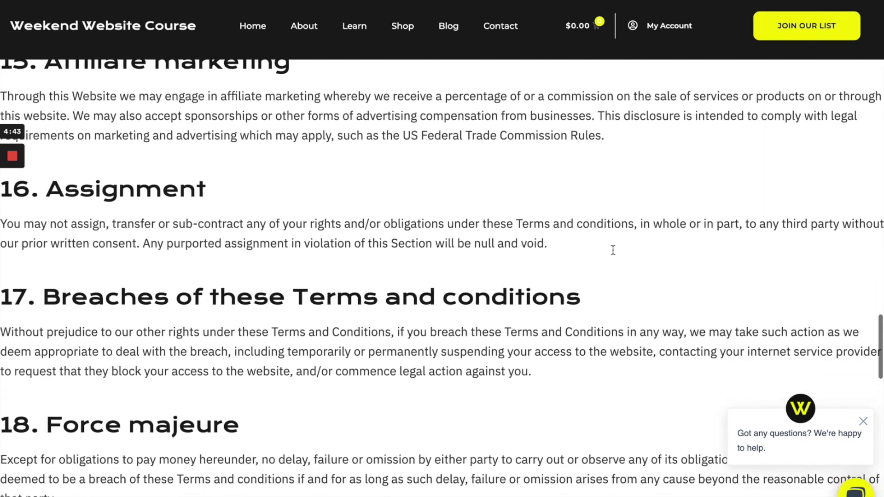
pyautogui.scroll(-13, 613, 250)
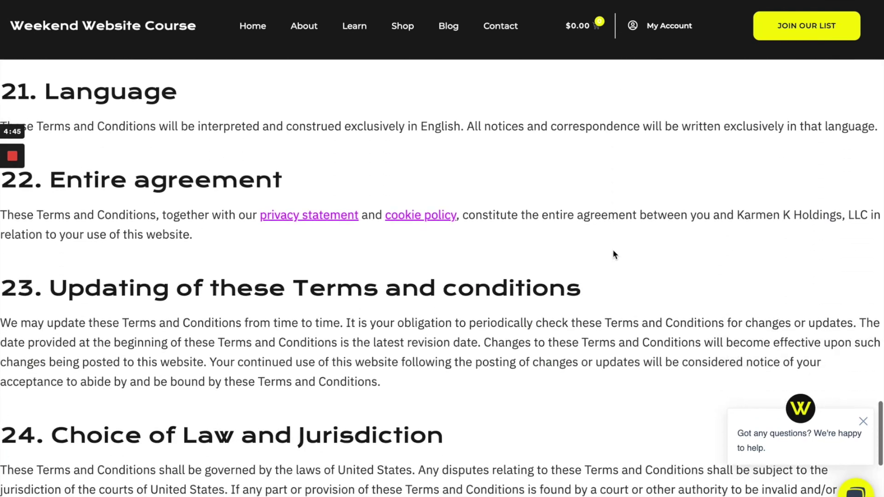
pyautogui.scroll(-2, 612, 250)
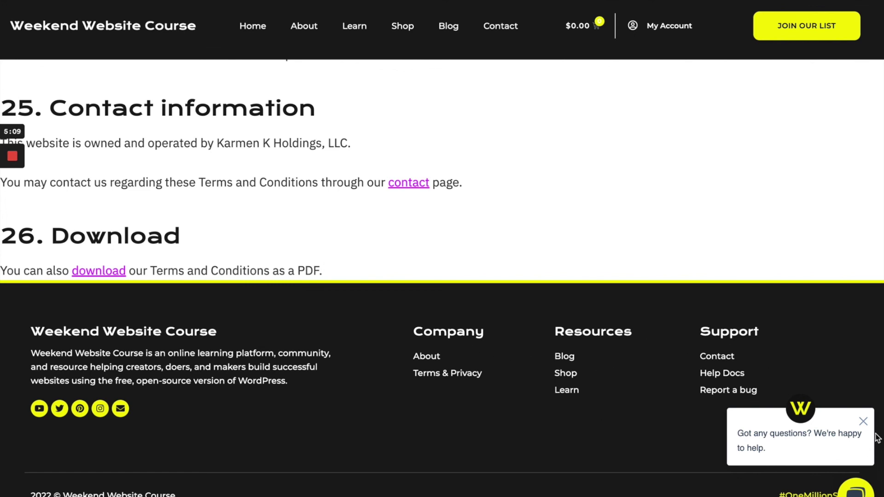
# Close the 'Got any questions?' chat popup covering the bottom of the page
pyautogui.click(863, 421)
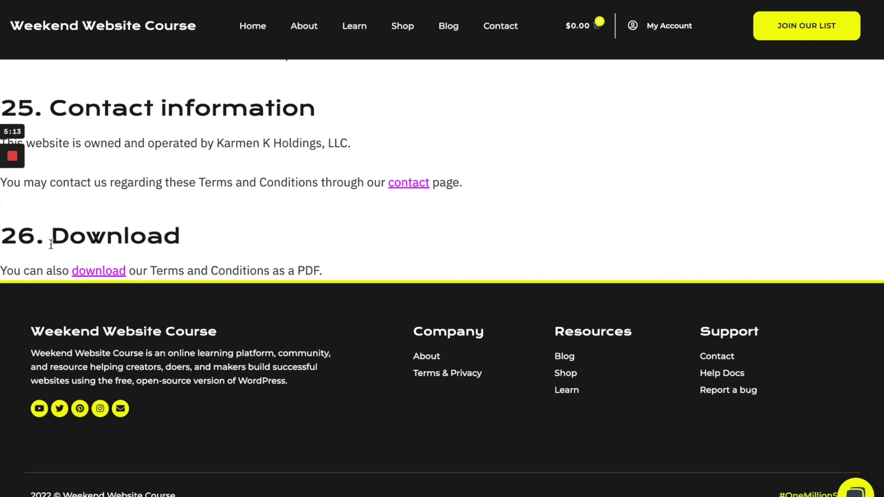
pyautogui.moveTo(14, 164)
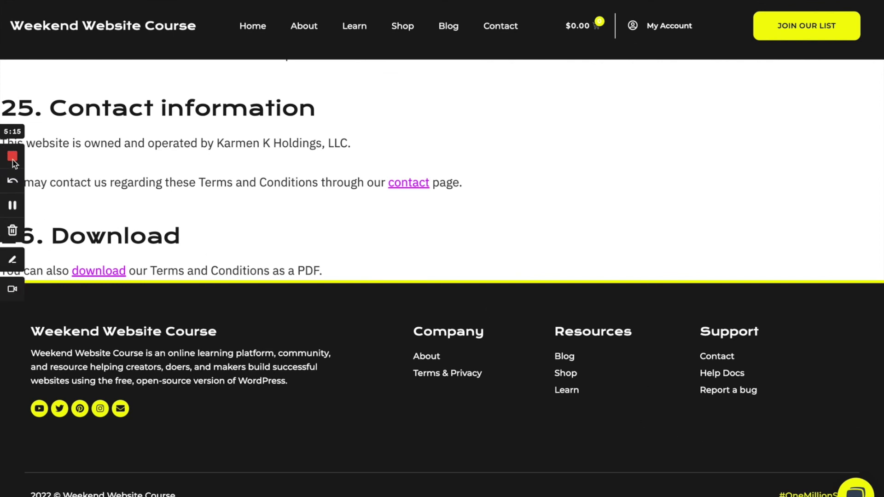